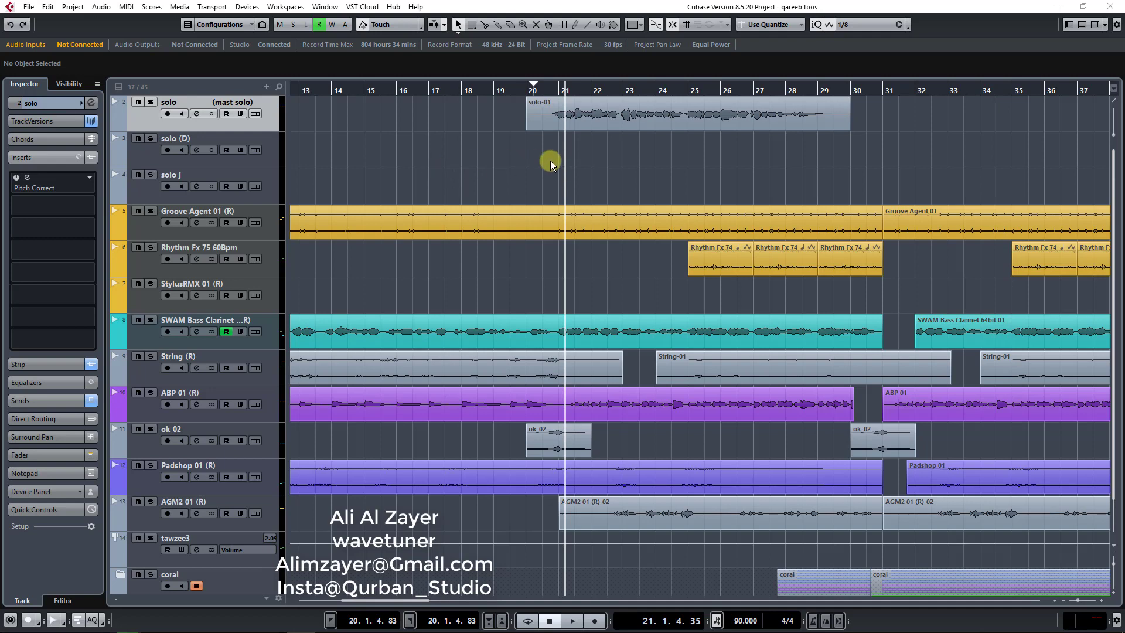
Play the project from just before bar 21 to listen to the solo clip
left_click(555, 153)
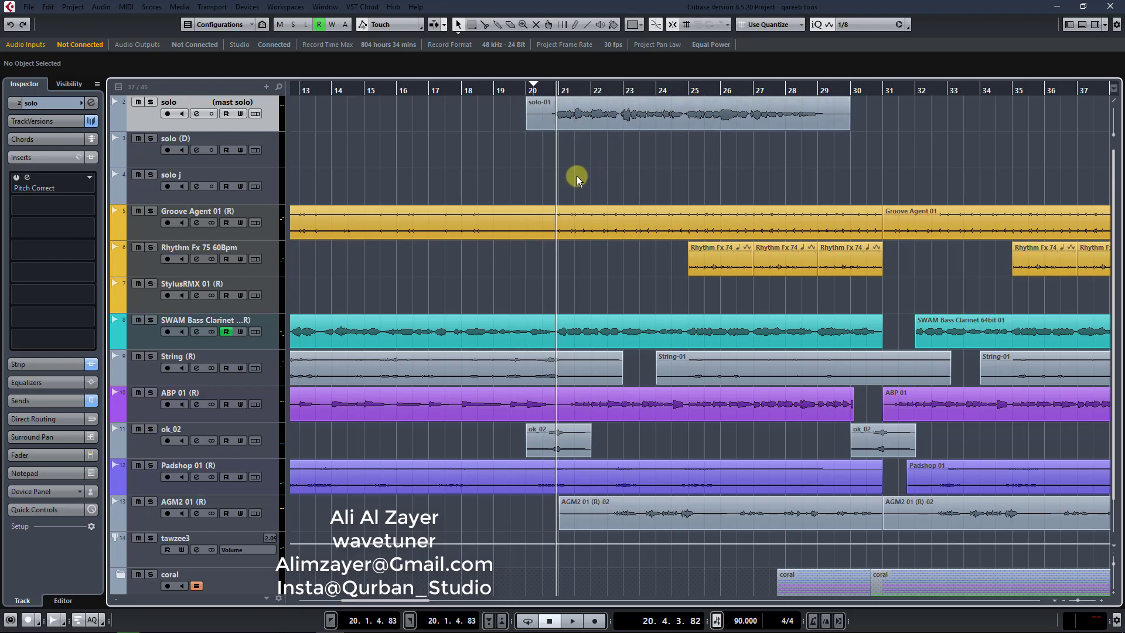
key("space")
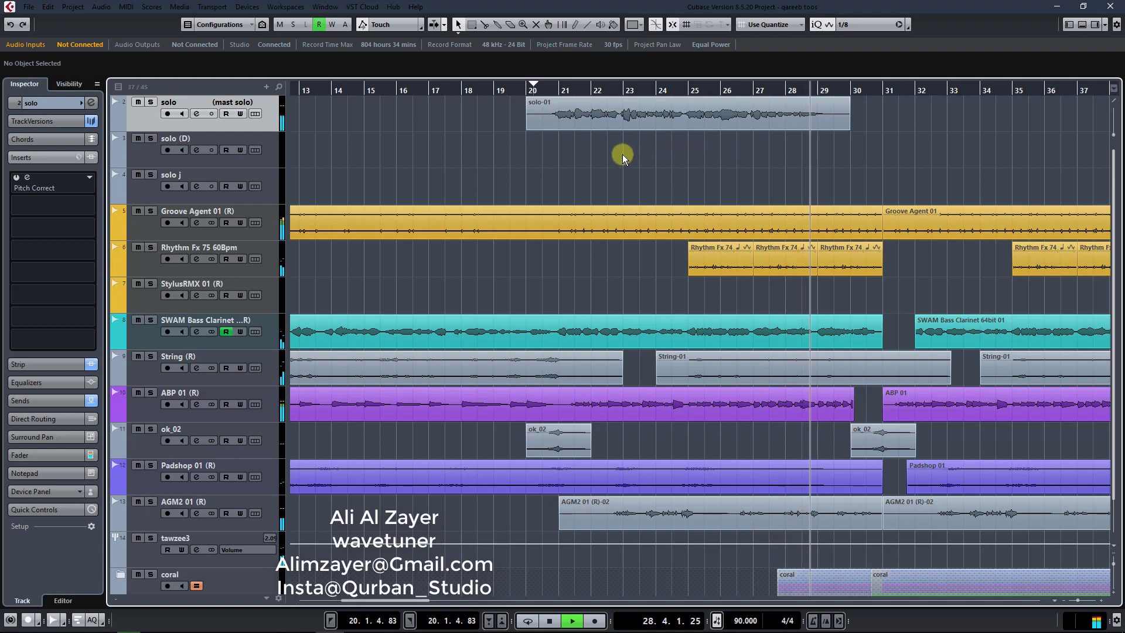
Add a second Pitch Correct insert to the solo track and set its internal scale to Custom
left_click(44, 202)
type("pit")
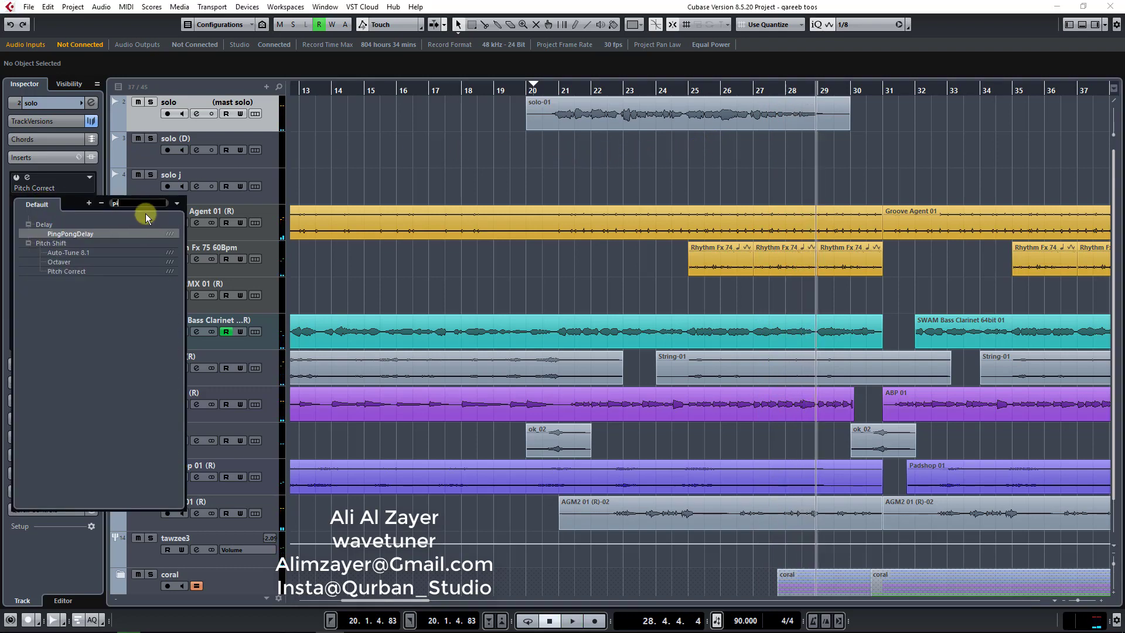
left_click(74, 251)
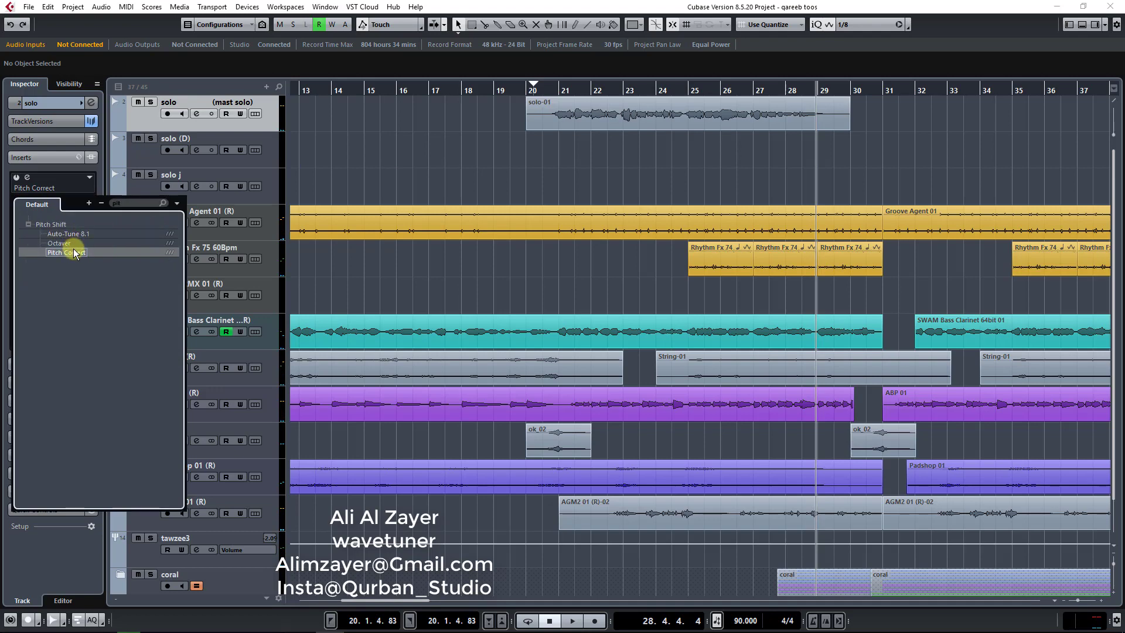
left_click_drag(518, 178, 554, 143)
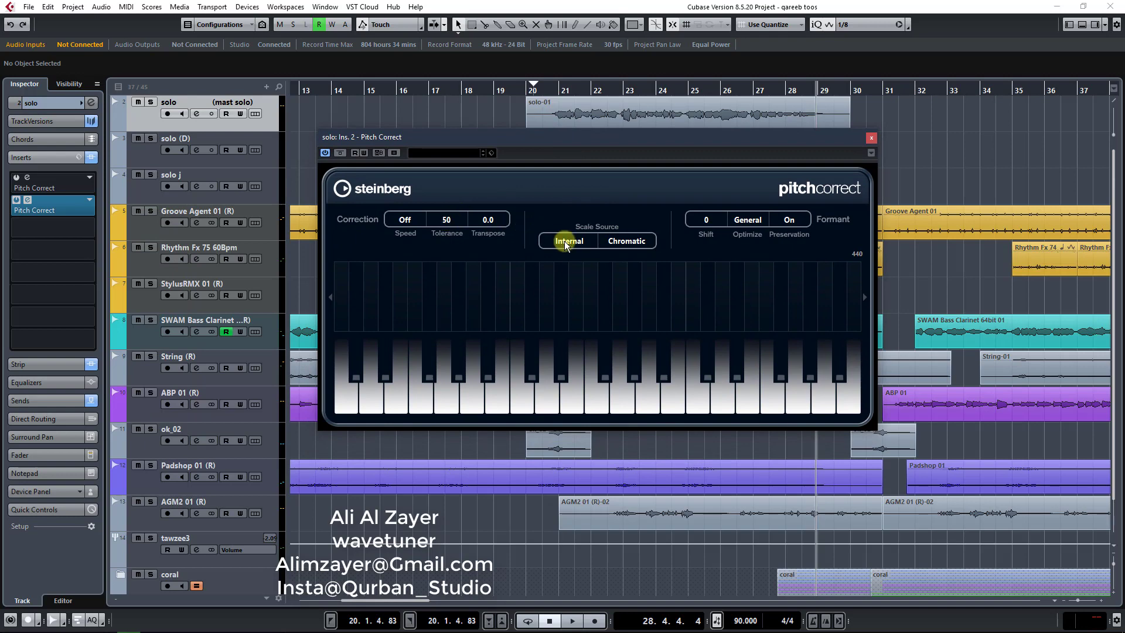
left_click(624, 242)
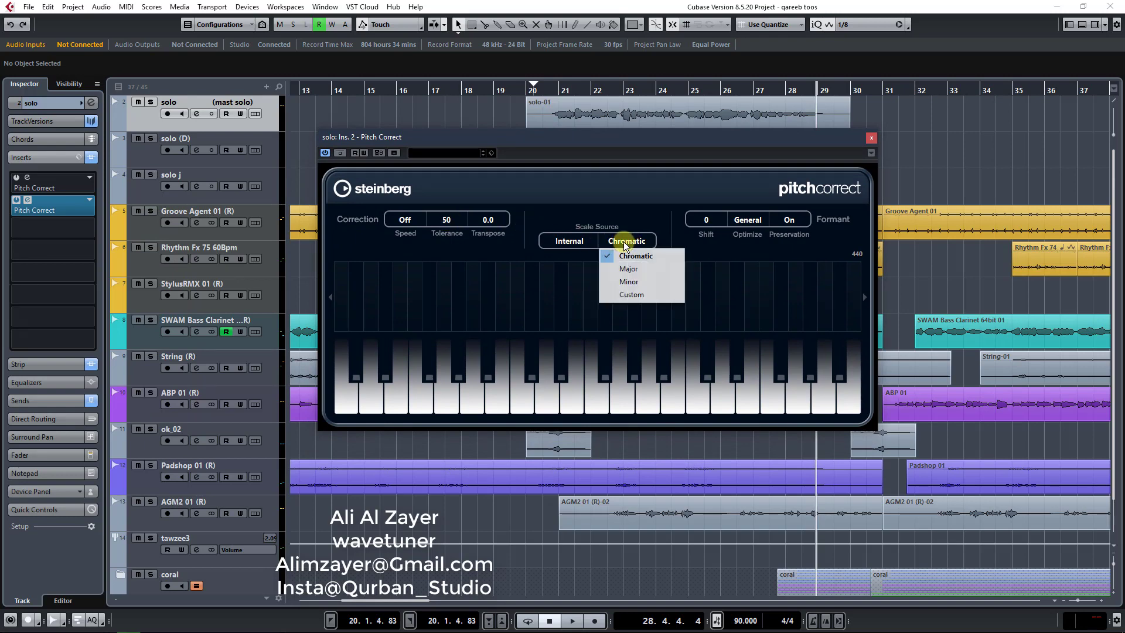
left_click(622, 296)
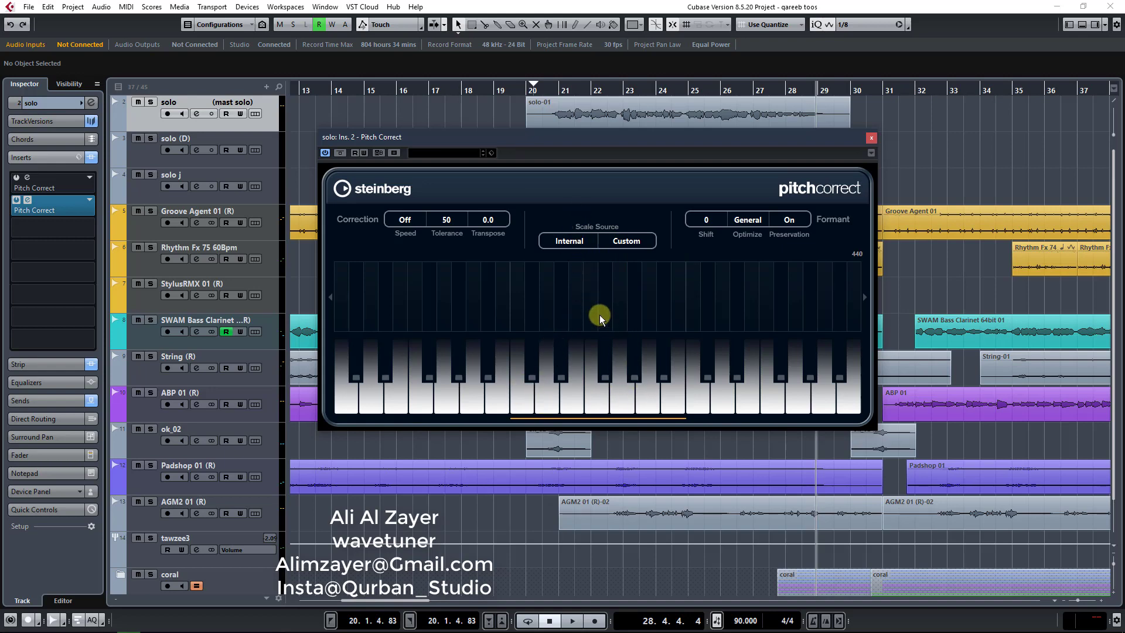
left_click_drag(550, 141, 614, 135)
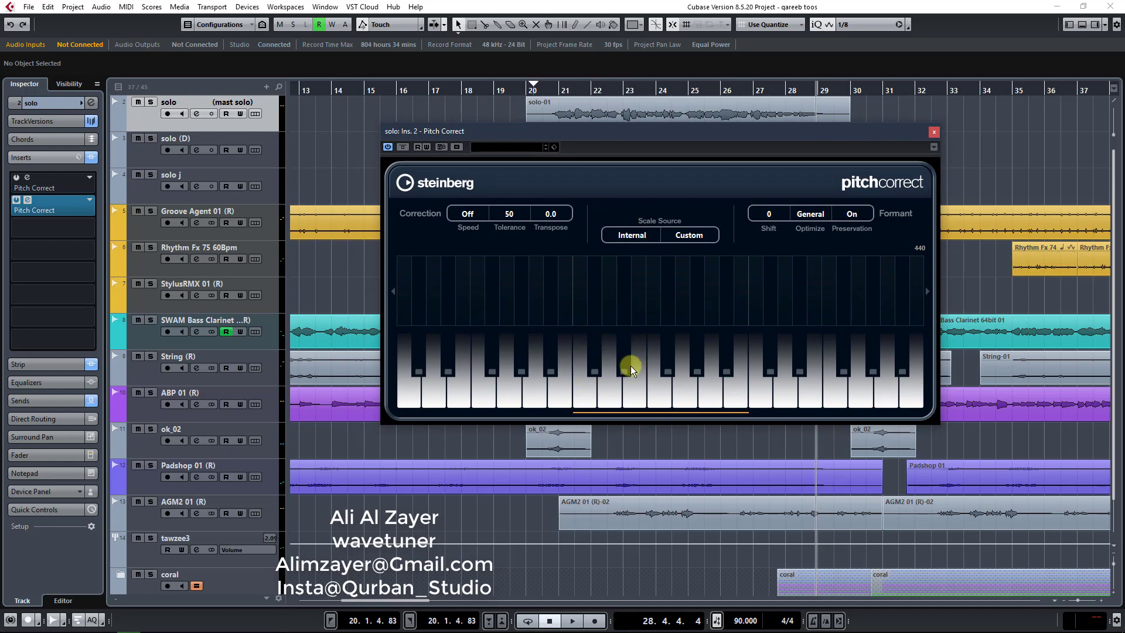
Show the first Pitch Correct for reference and enable its notes C, C#, D#, E, F#, G#, A and B in the second instance's scale
double_click(51, 181)
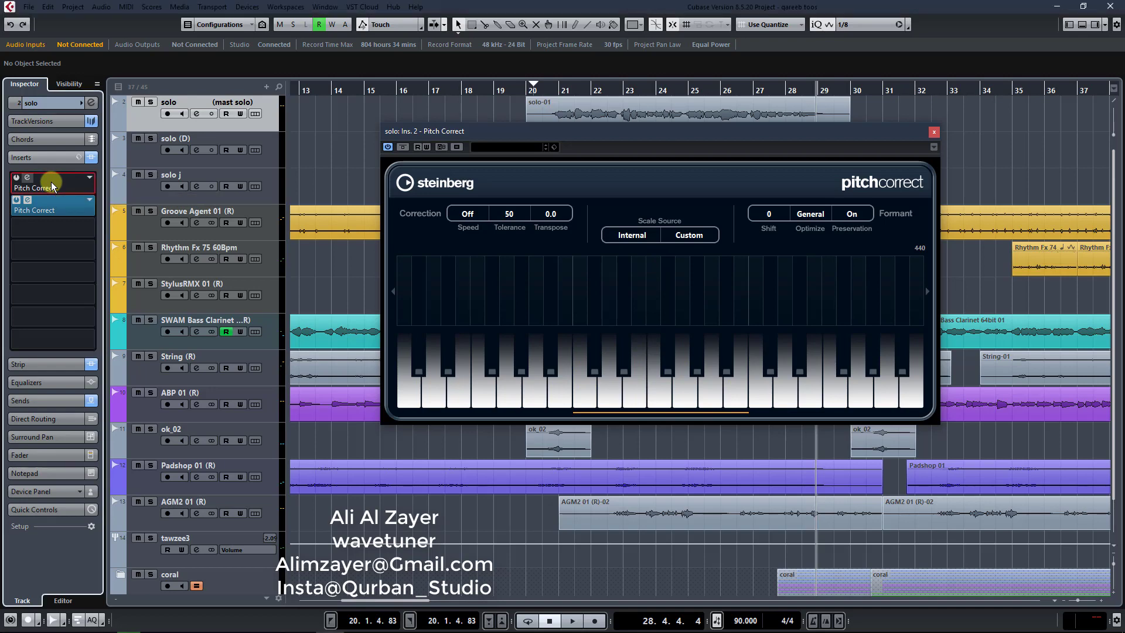
left_click_drag(571, 255, 554, 346)
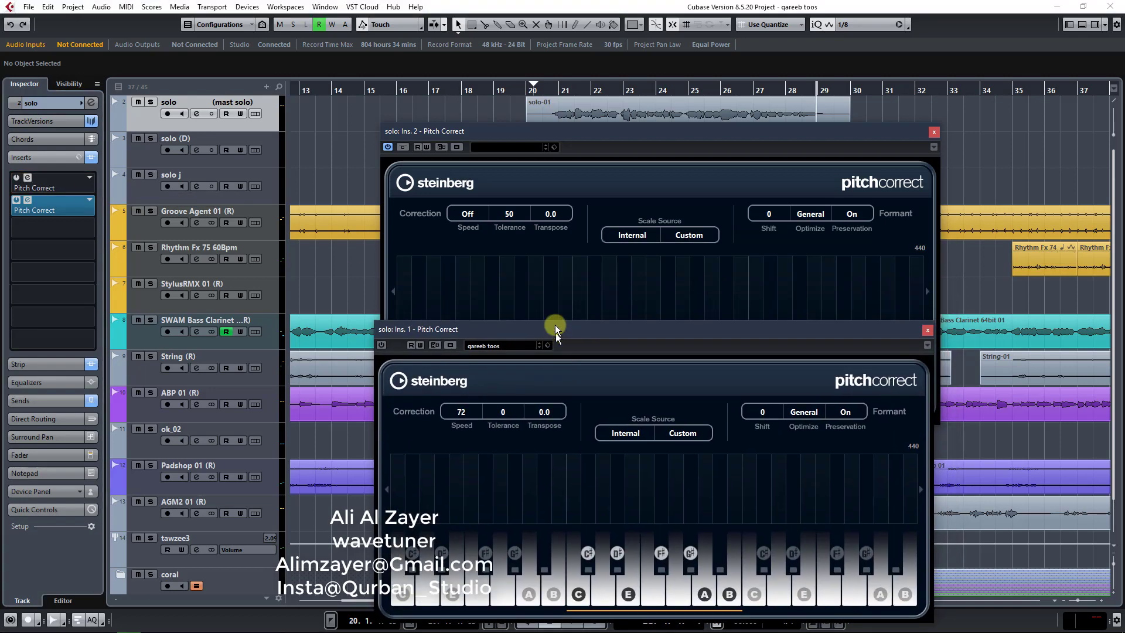
left_click_drag(631, 132, 632, 25)
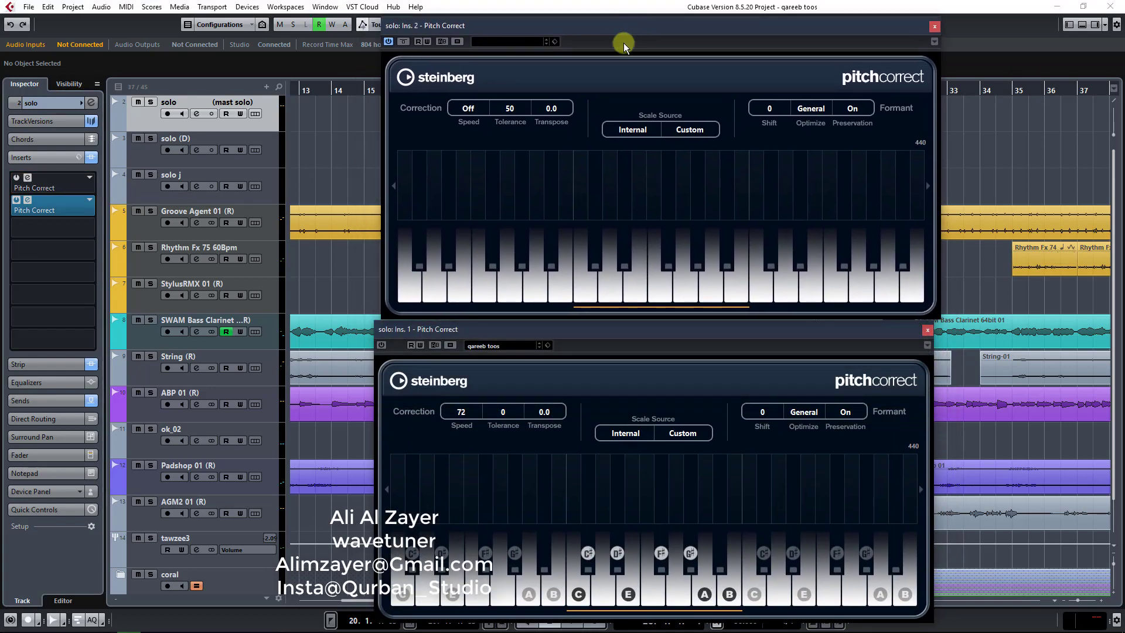
left_click(589, 291)
left_click(595, 252)
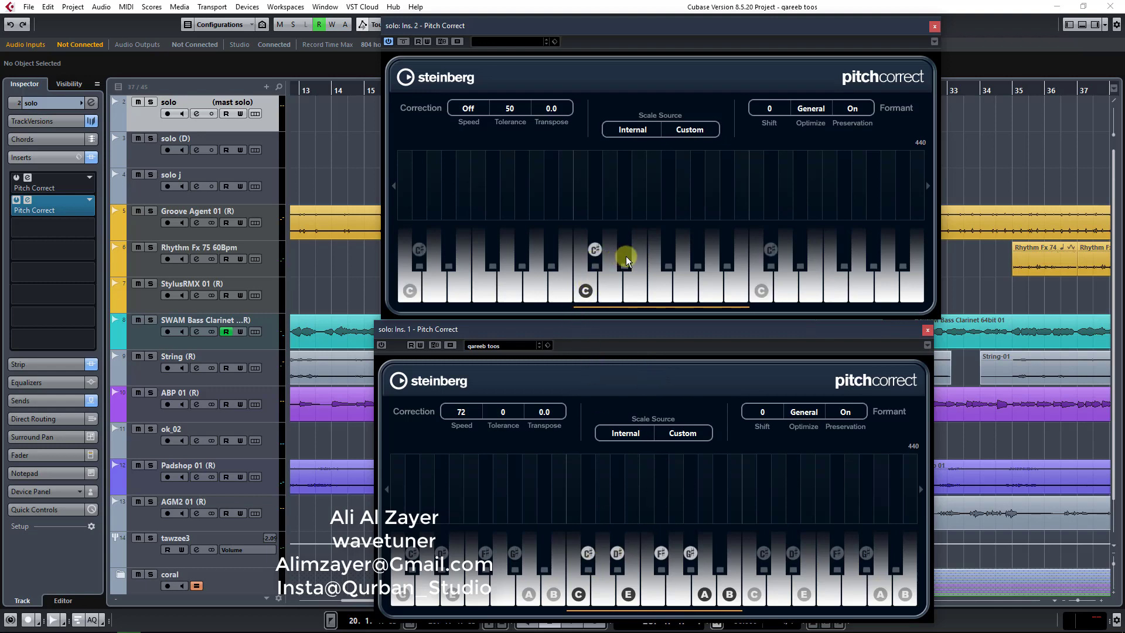
left_click(670, 258)
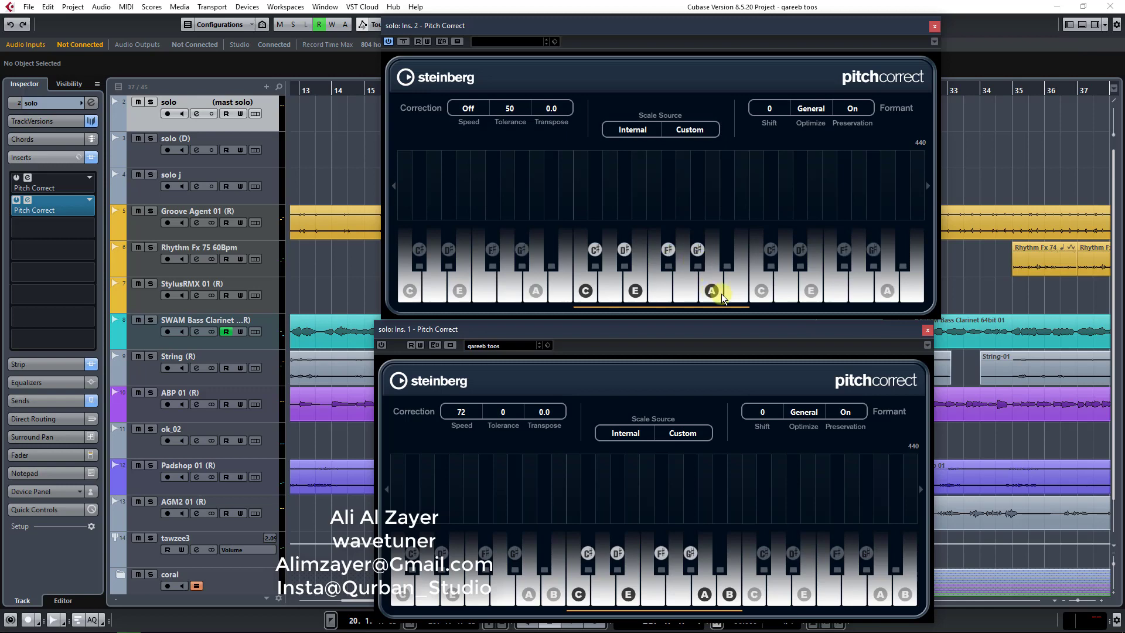
Set the second Pitch Correct to speed 75, tolerance 0 and Female formant optimization, and close the first instance's window
double_click(509, 109)
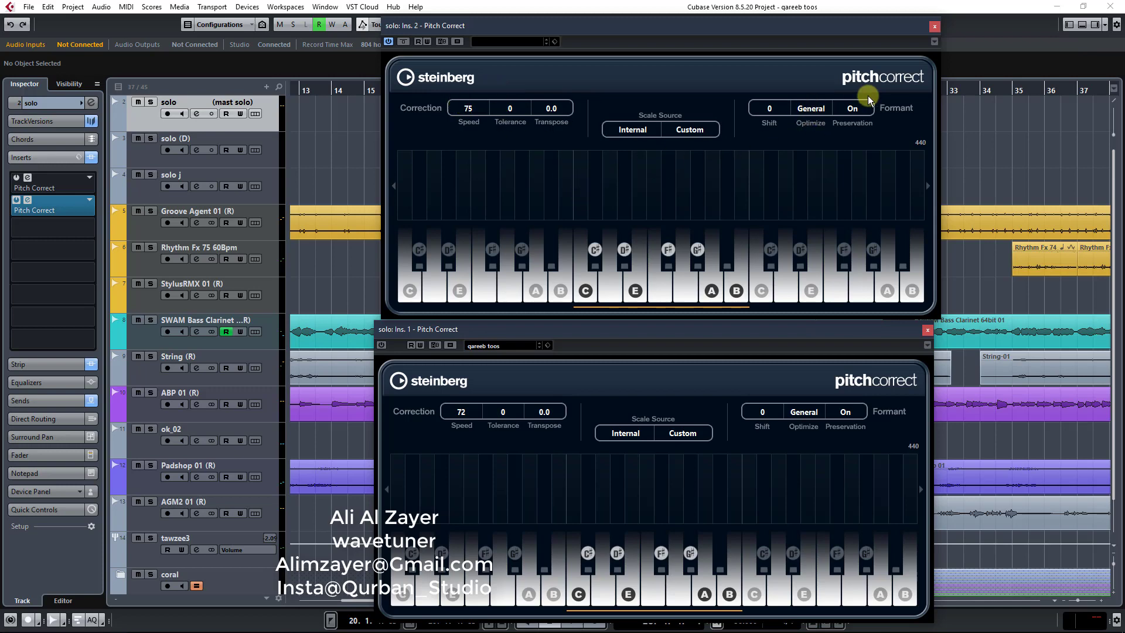
left_click(811, 108)
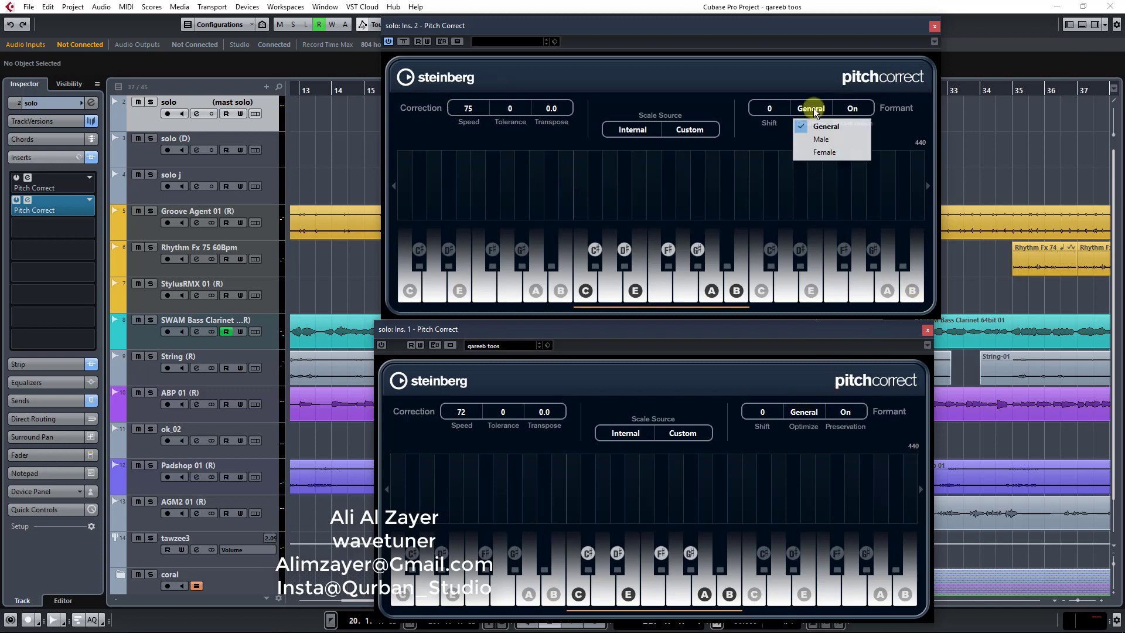
left_click(816, 153)
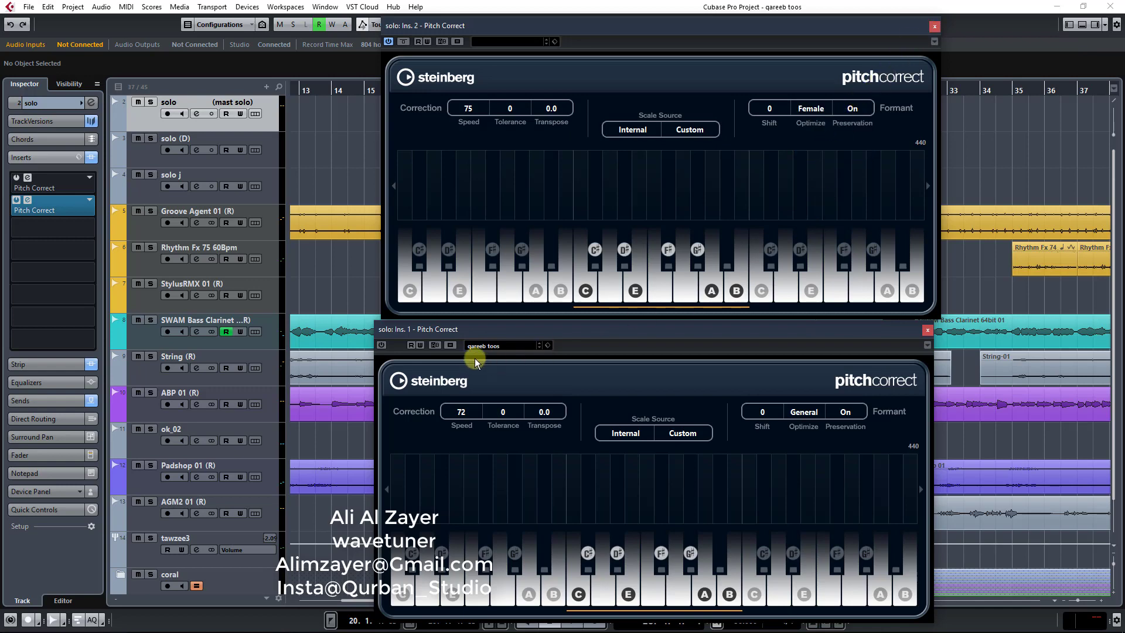
left_click(926, 330)
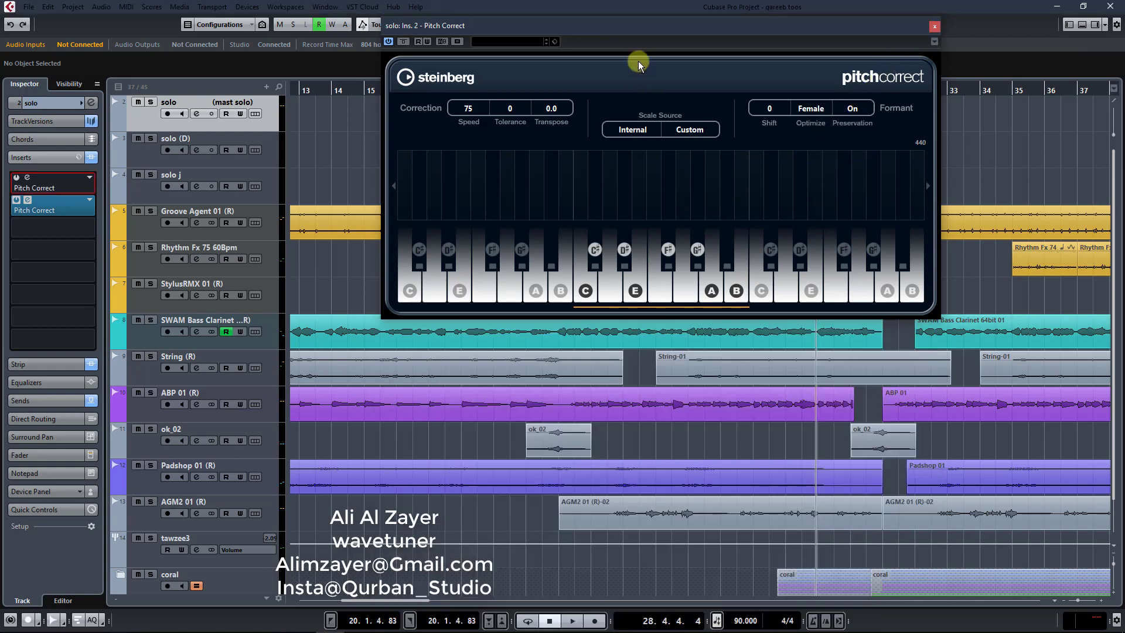
Uncover the solo clip and play it from just before bar 21 to audition the pitch correction
left_click_drag(661, 43, 589, 172)
left_click(558, 146)
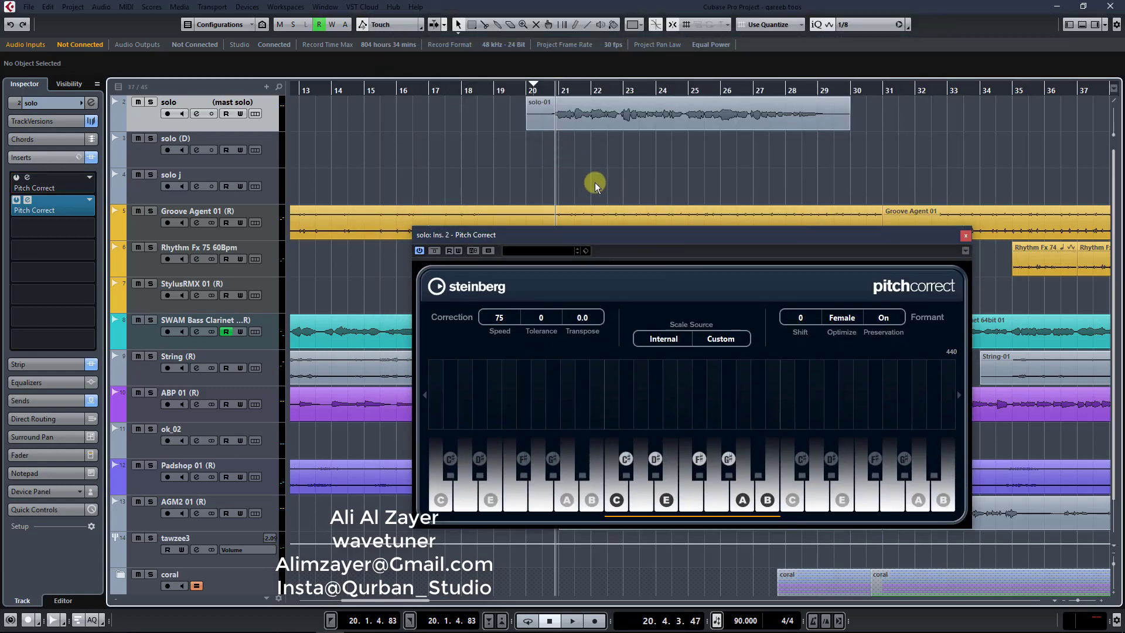
key("space")
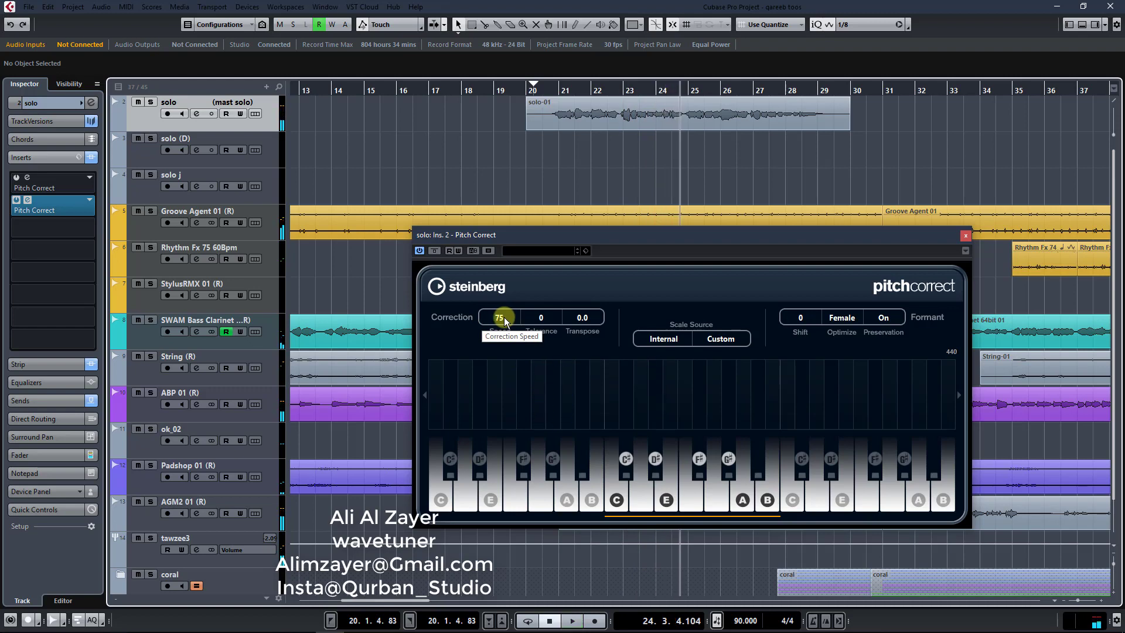
Try a correction speed of 100 and audition the solo from just before bar 21
left_click_drag(507, 302, 547, 152)
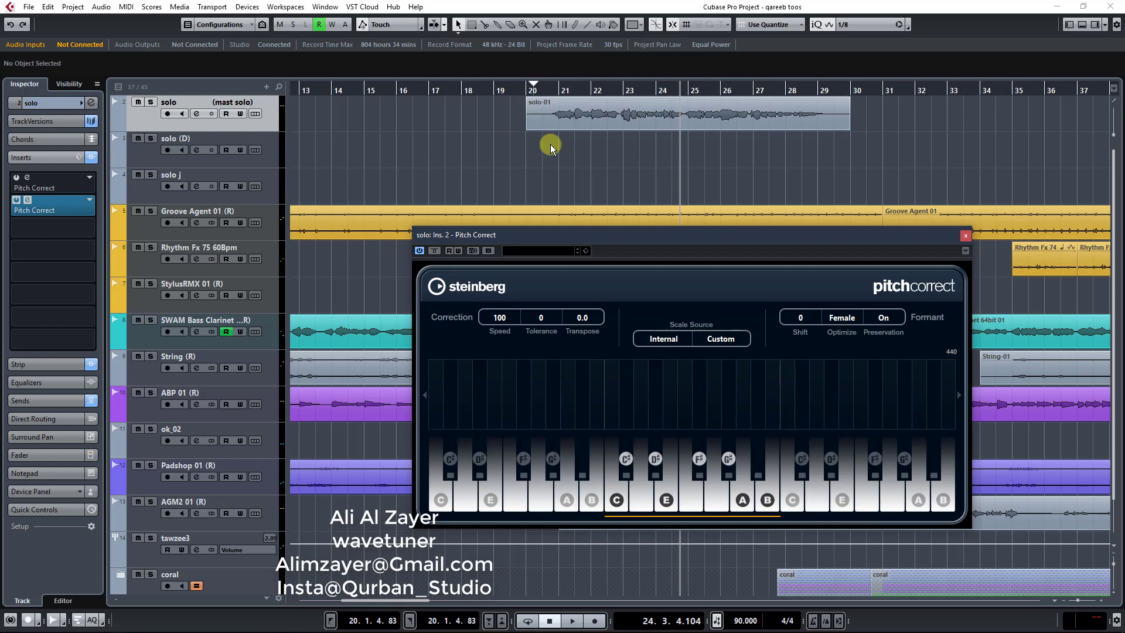
left_click(551, 145)
key("space")
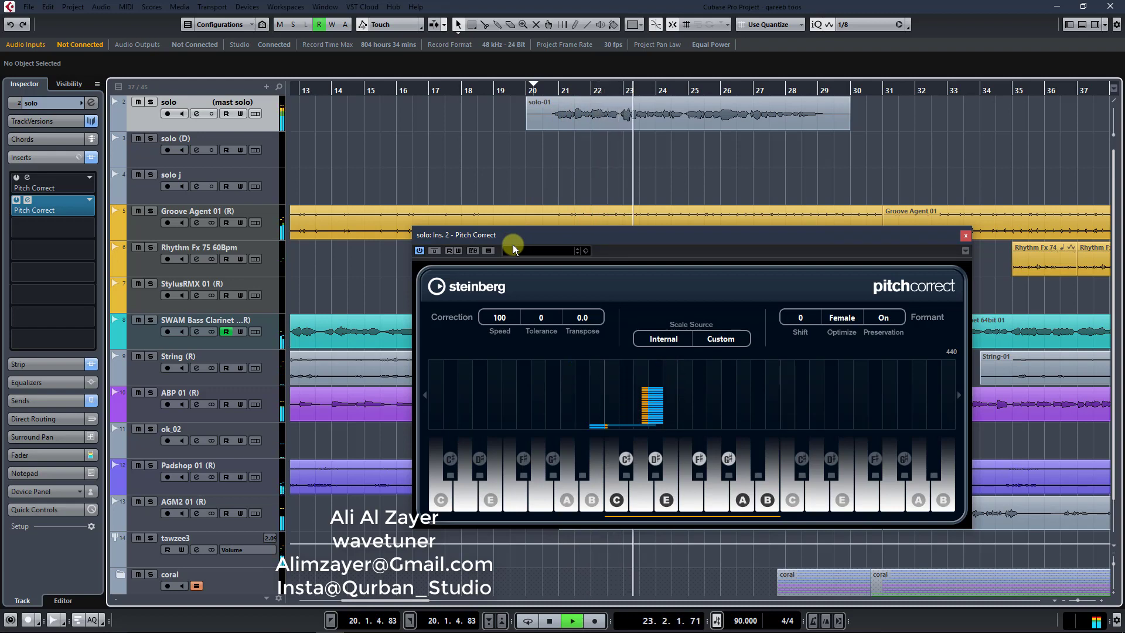
key("space")
Set the correction speed to 80, replay the solo from just before bar 21, and reposition the plug-in window
double_click(503, 317)
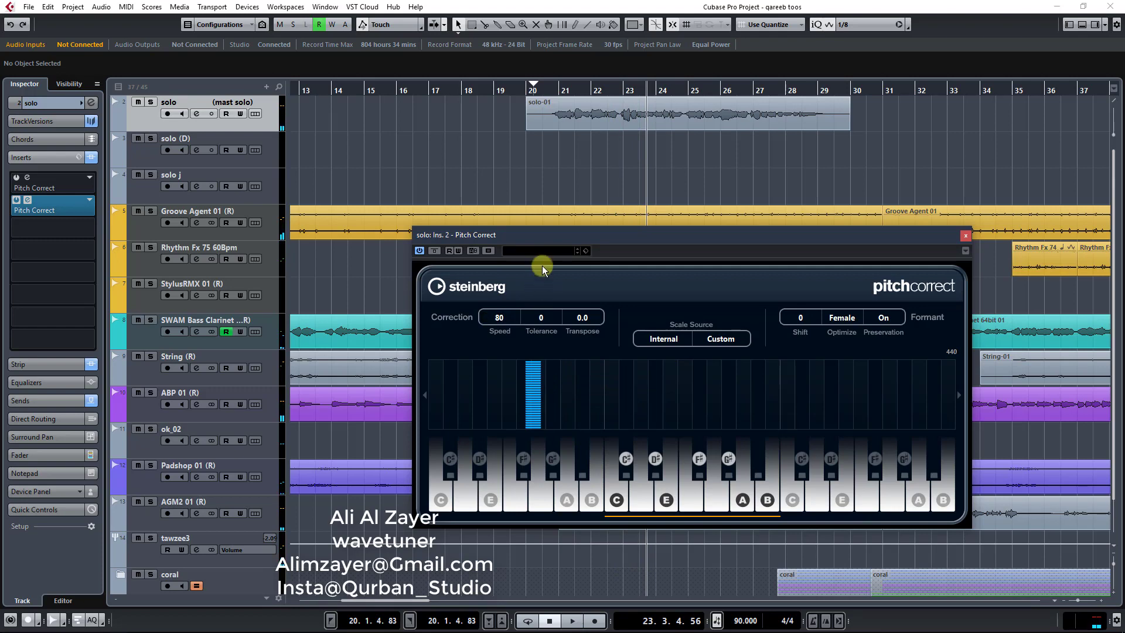
left_click(551, 152)
key("space")
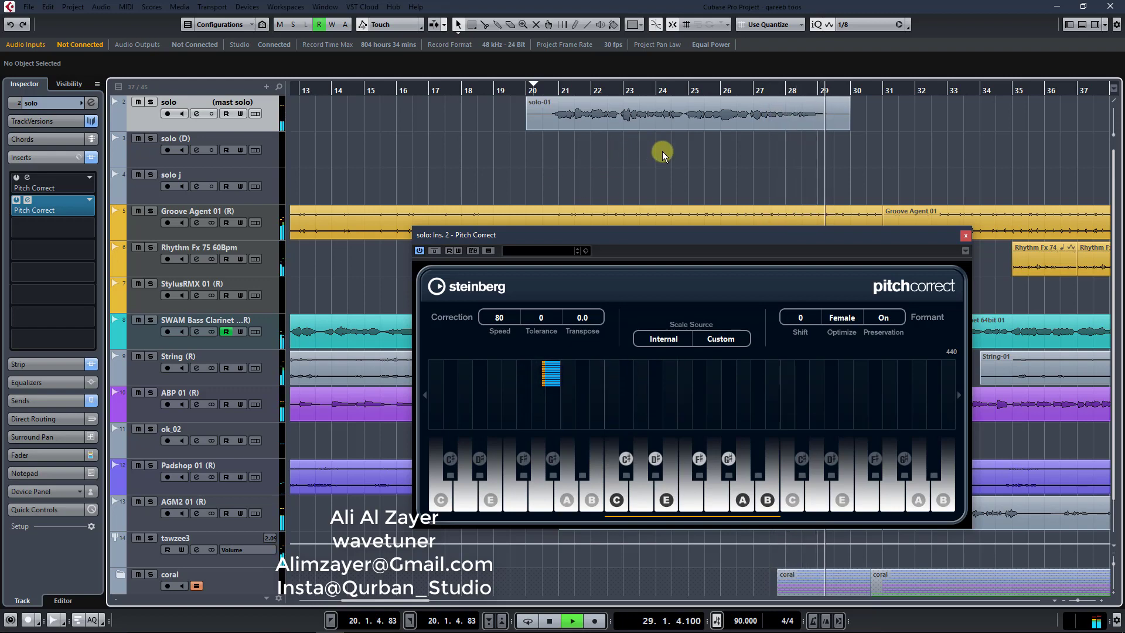
key("space")
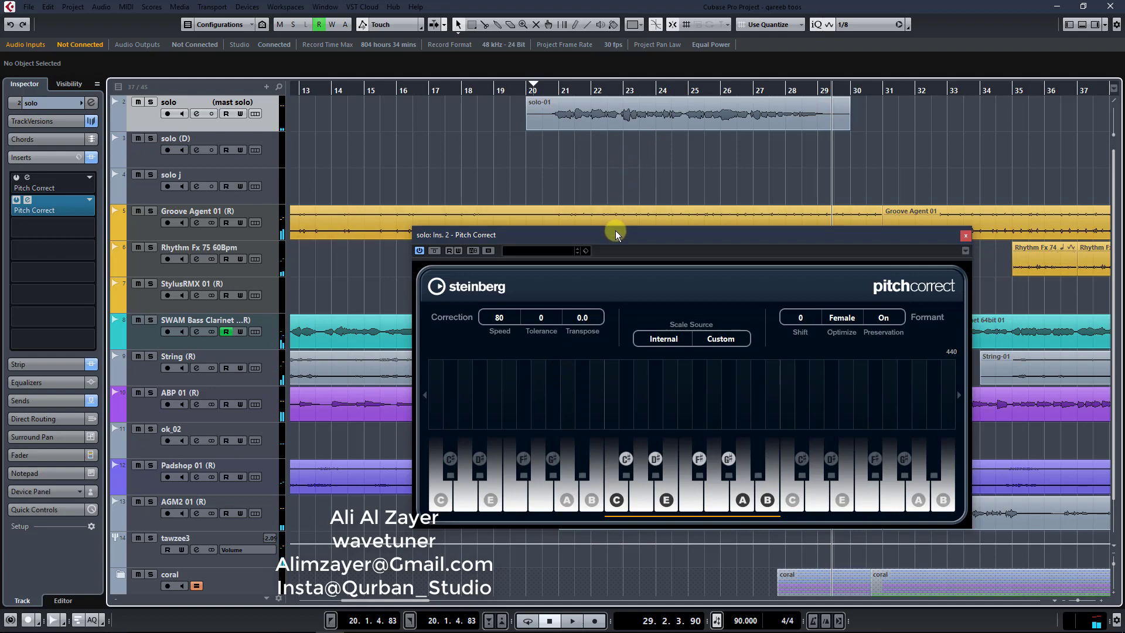
left_click_drag(615, 231, 601, 175)
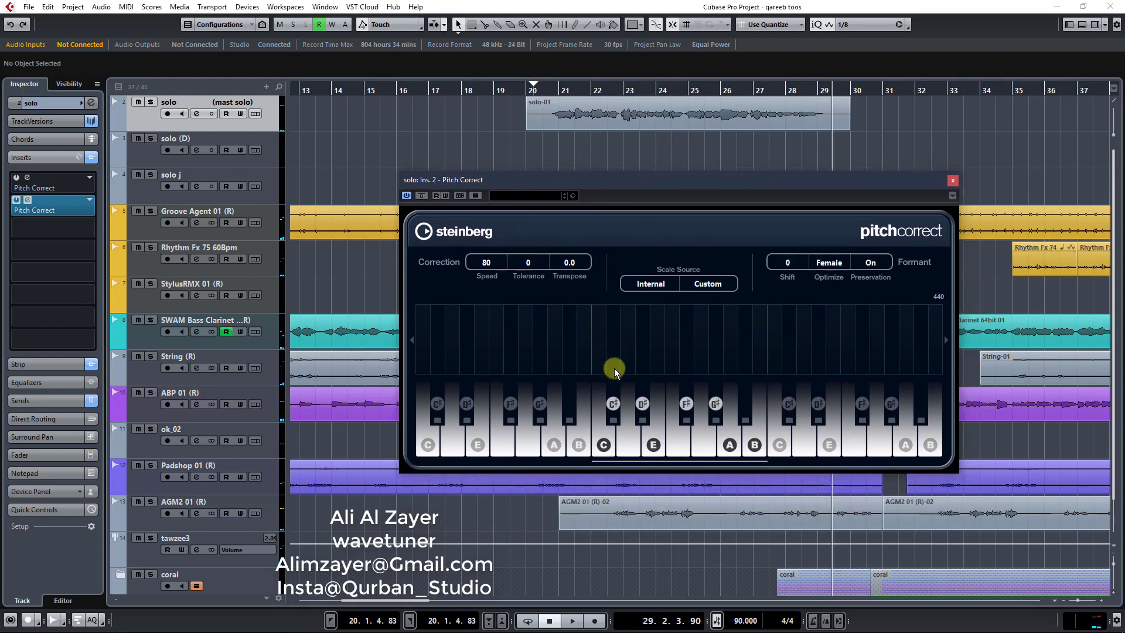